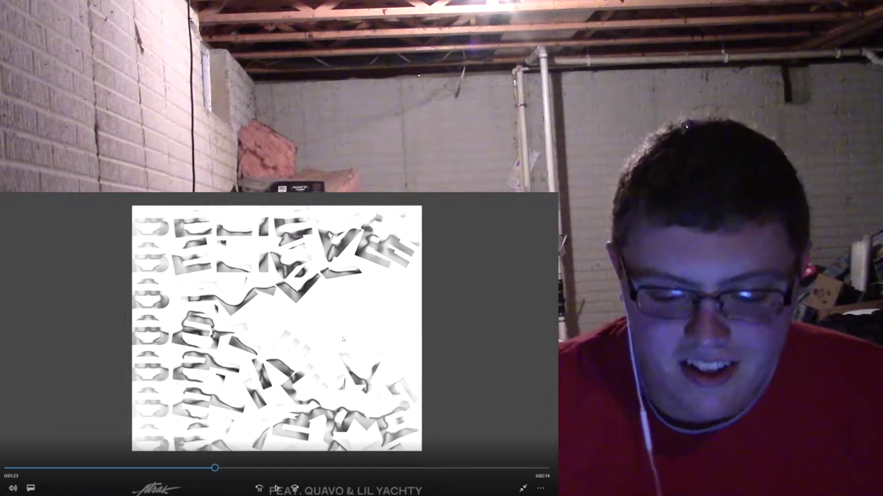
left_click_drag(215, 469, 188, 469)
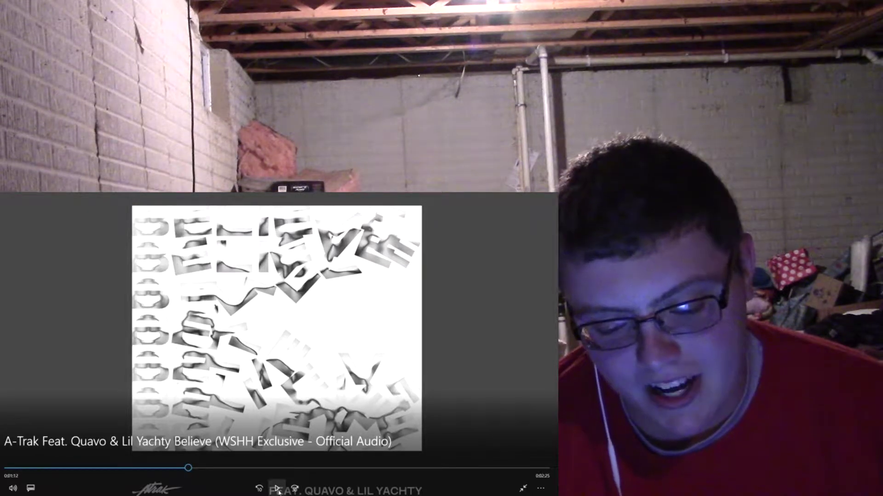